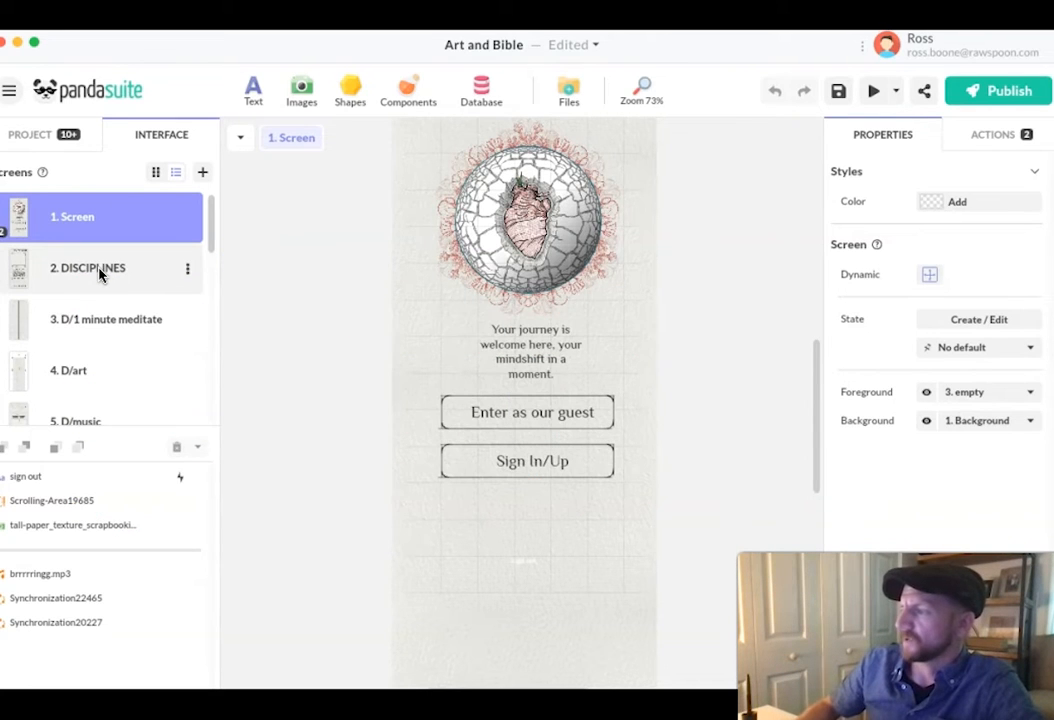
# - Open the DISCIPLINES screen and select the Pic thumbnail 1 image inside the flexbox of the scrolling area's group
pyautogui.click(100, 272)
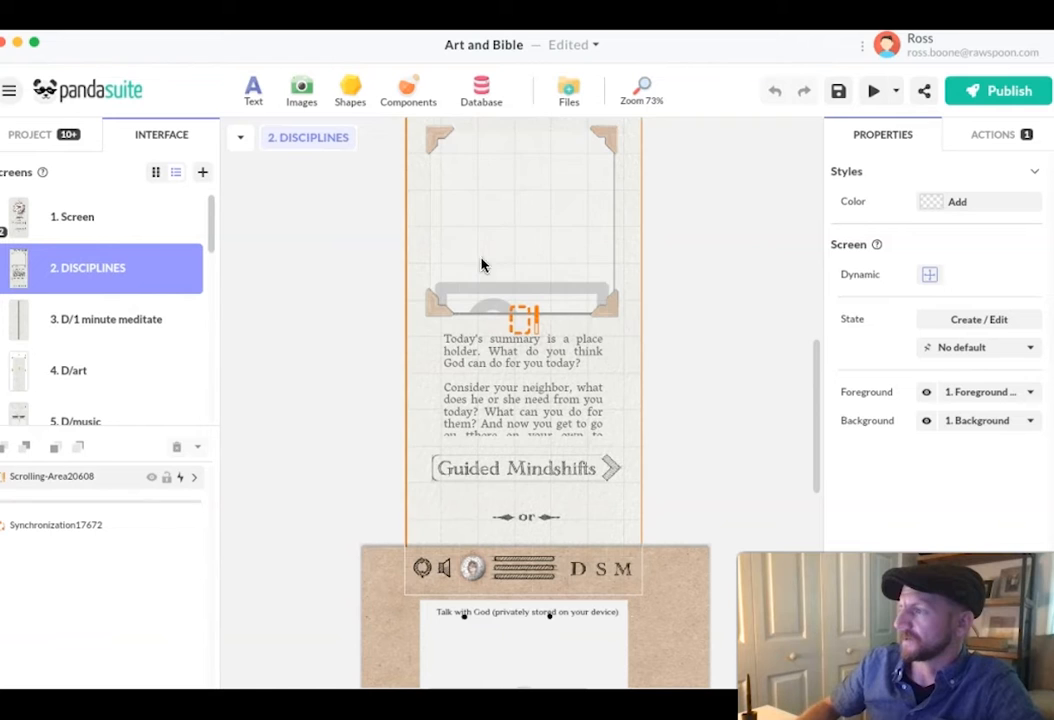
pyautogui.doubleClick(483, 259)
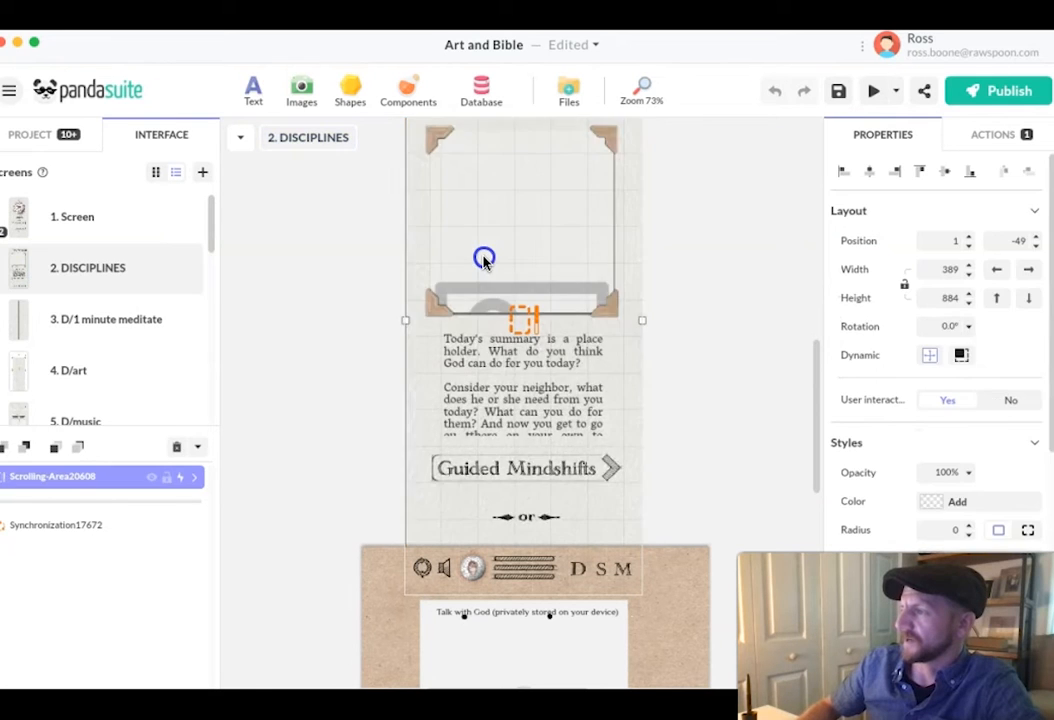
pyautogui.doubleClick(504, 257)
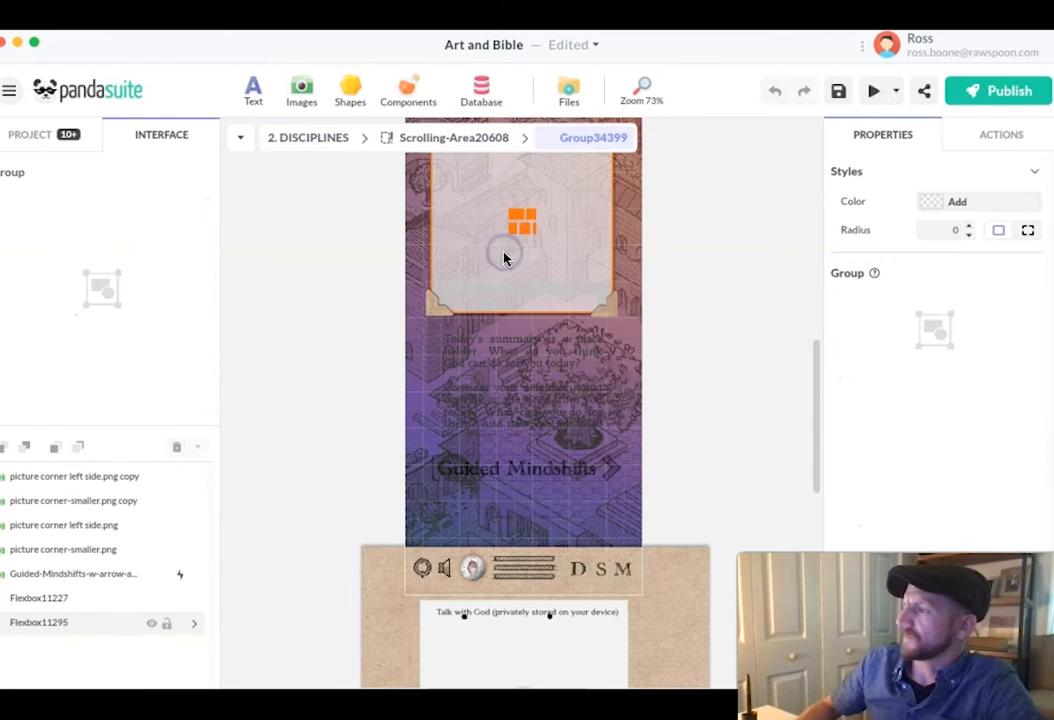
pyautogui.click(520, 246)
pyautogui.doubleClick(520, 246)
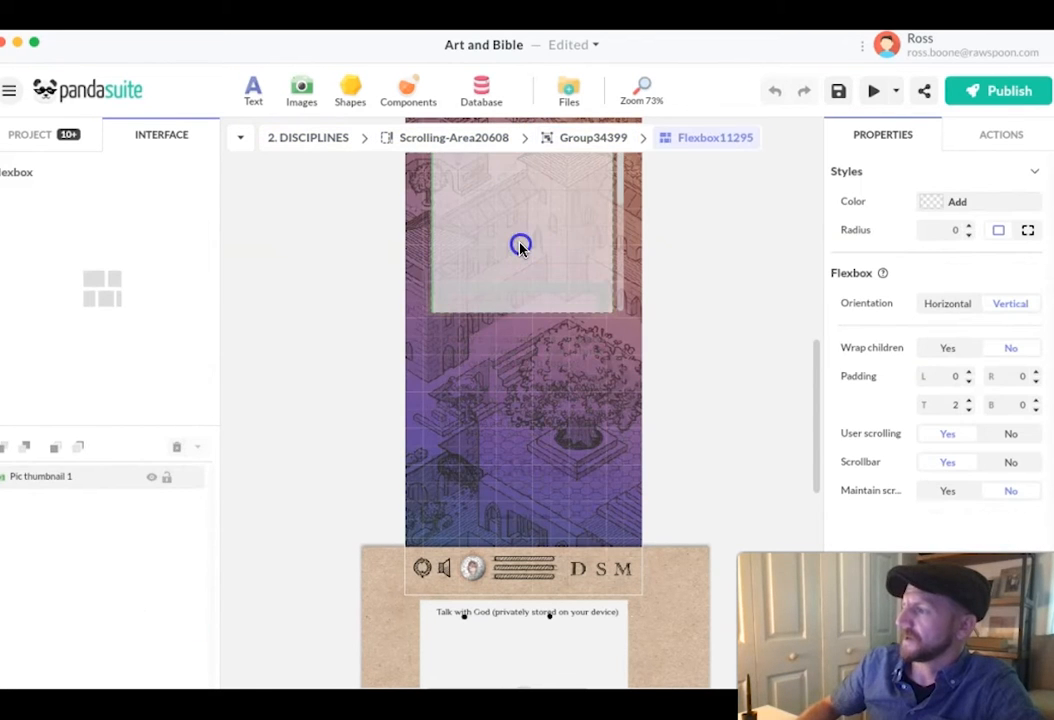
pyautogui.click(594, 194)
pyautogui.scroll(2, 536, 316)
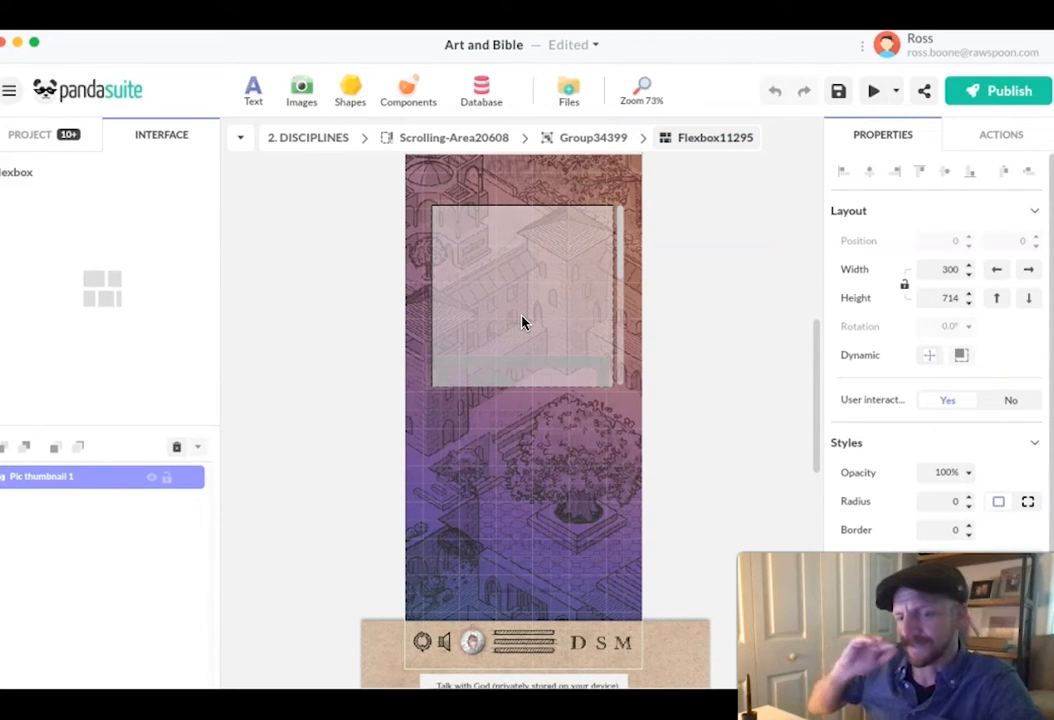
pyautogui.click(537, 309)
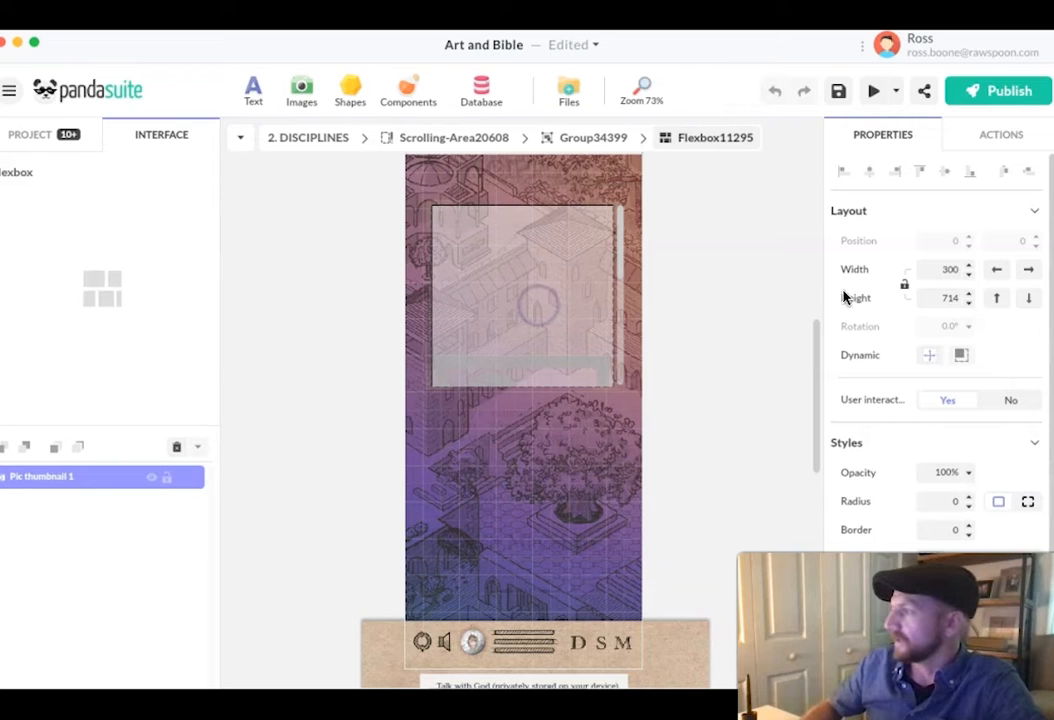
# - Restart the image source's data path from the HTTP Daily database and choose its daily array
pyautogui.scroll(-3, 699, 275)
pyautogui.scroll(-1, 868, 370)
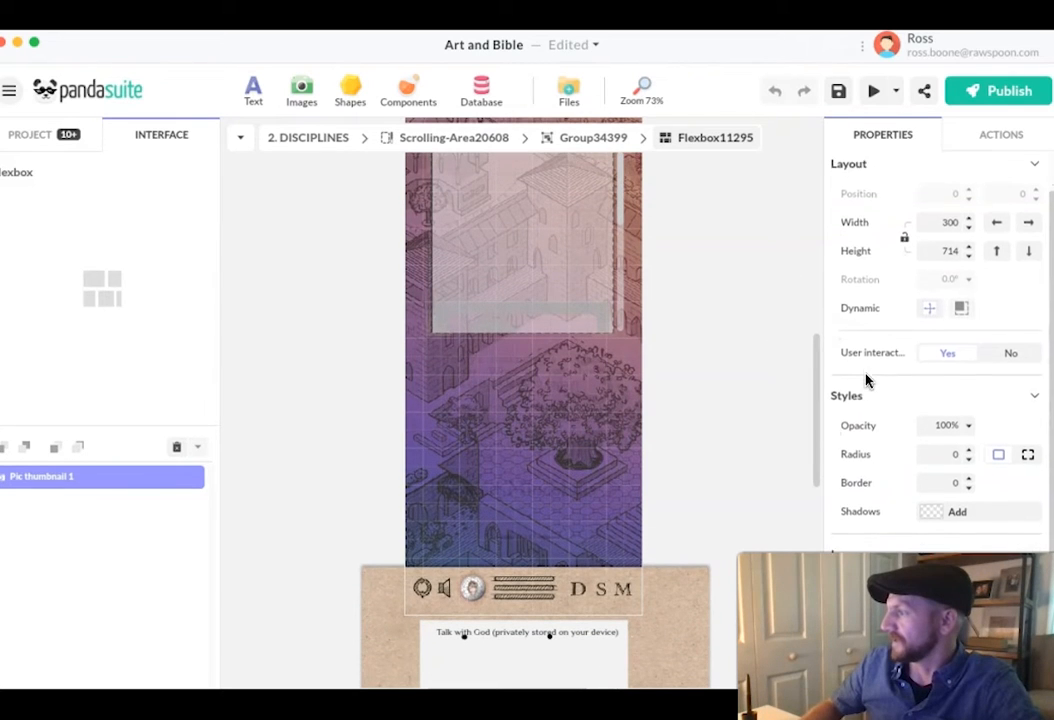
pyautogui.scroll(-2, 868, 380)
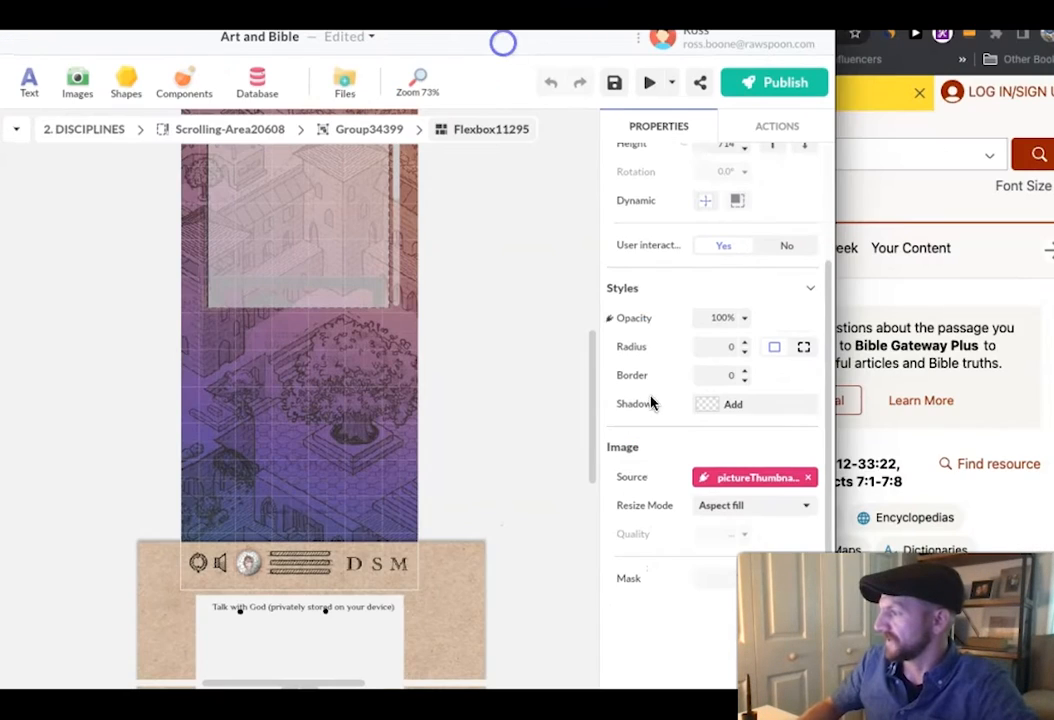
pyautogui.click(740, 481)
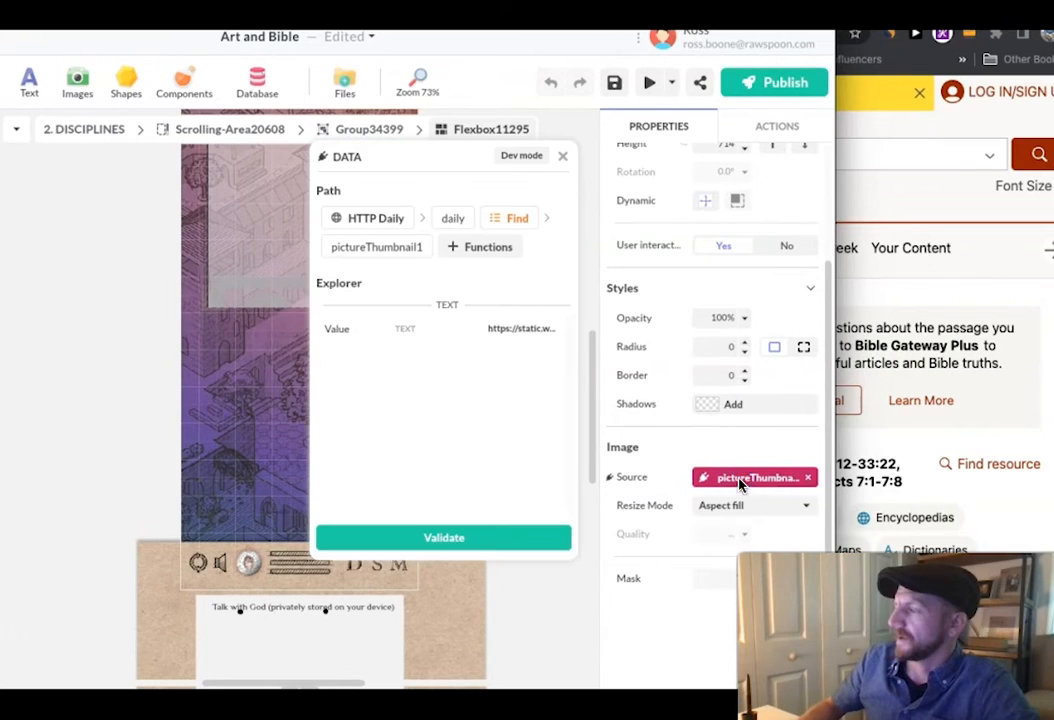
pyautogui.click(405, 220)
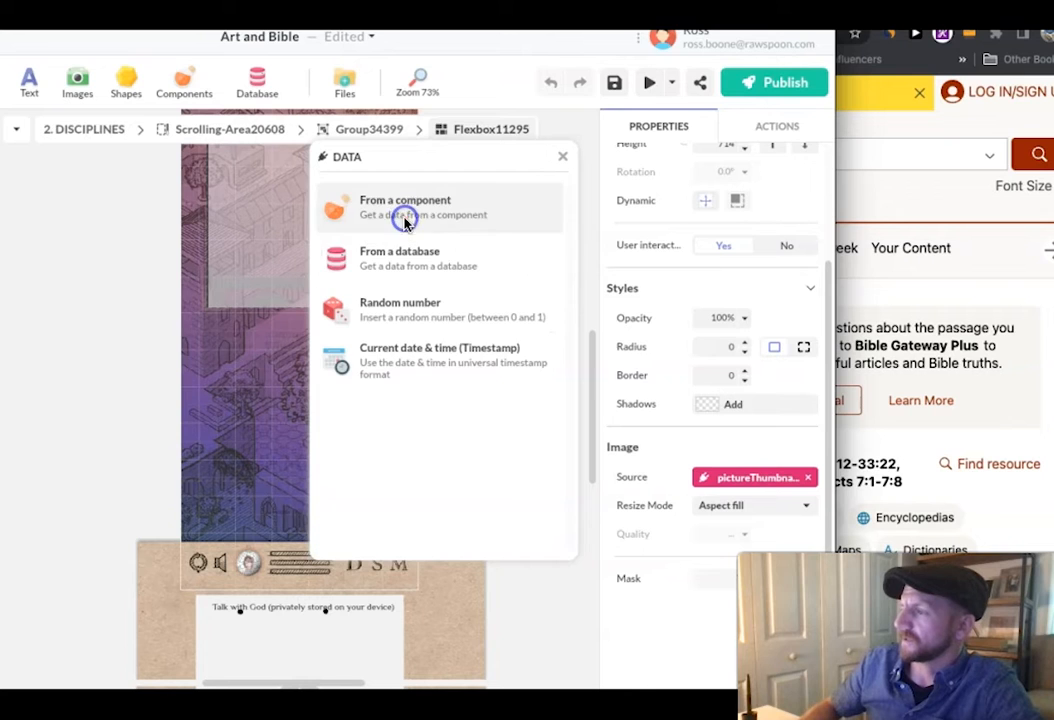
pyautogui.click(407, 262)
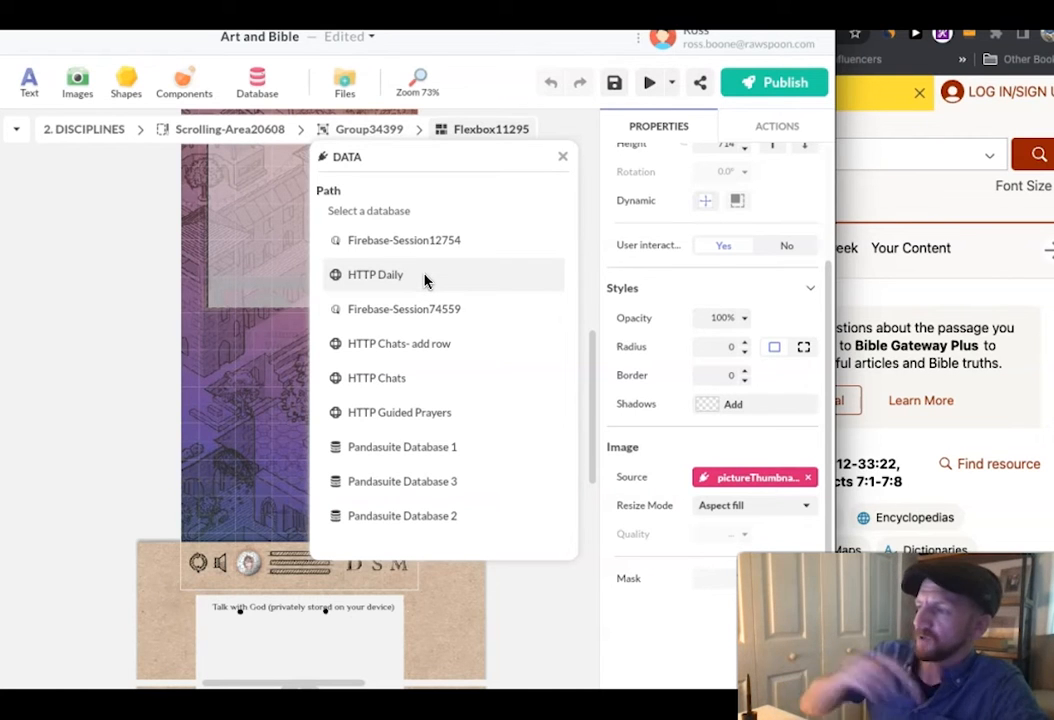
pyautogui.click(392, 279)
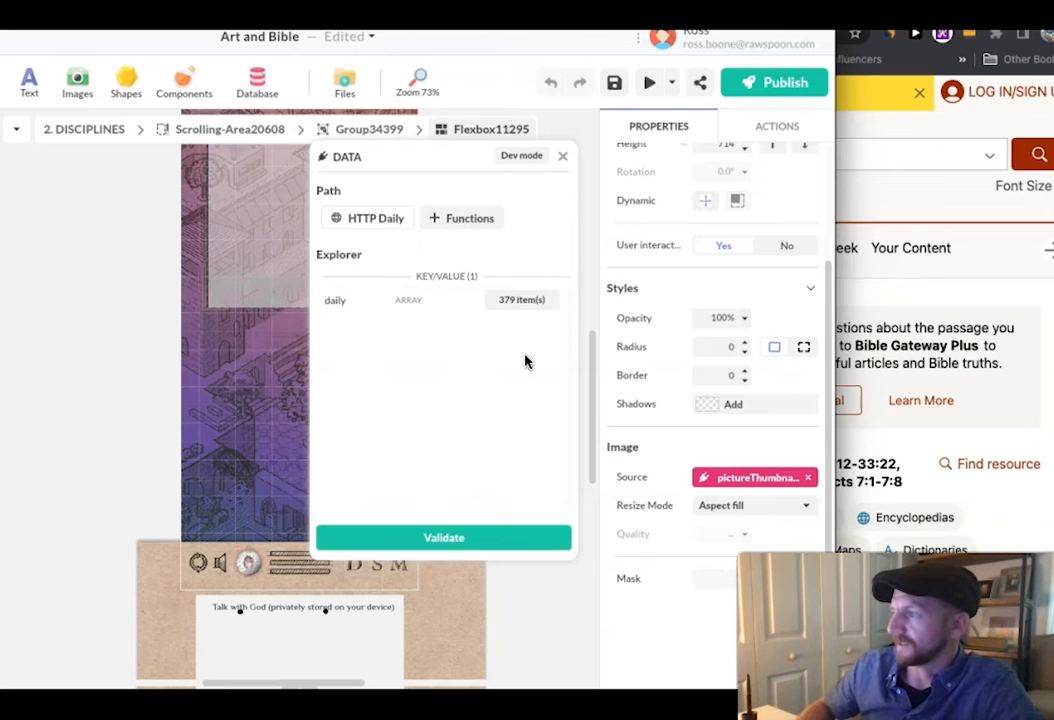
pyautogui.click(520, 302)
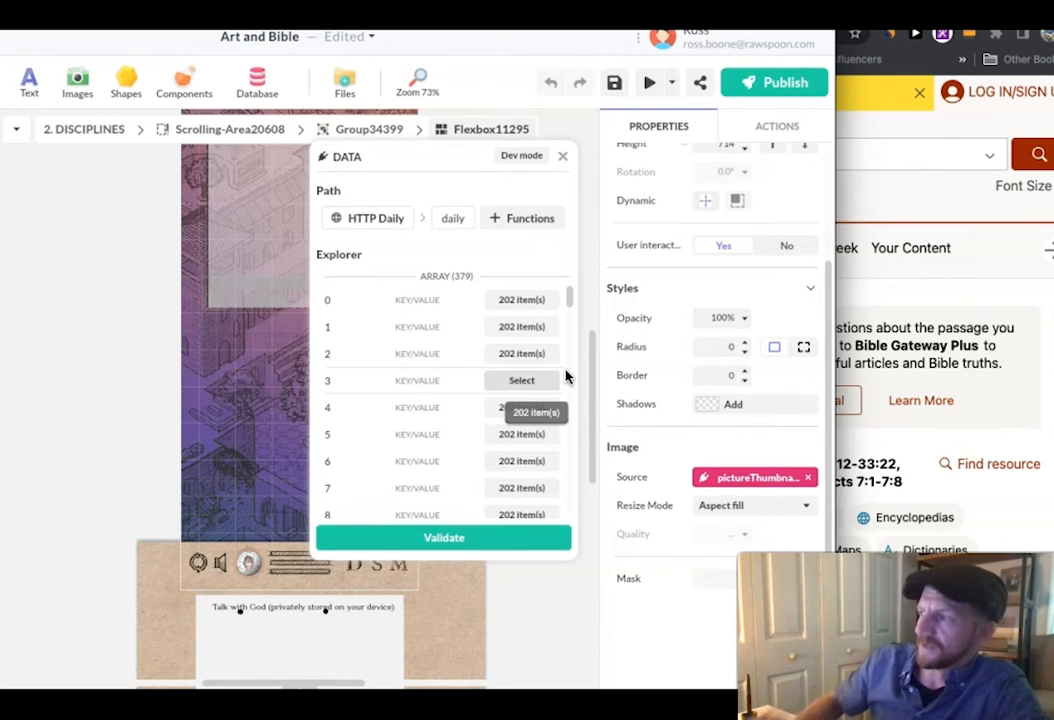
# - Choose the array function Find for the daily array in the image source's data path
pyautogui.click(505, 218)
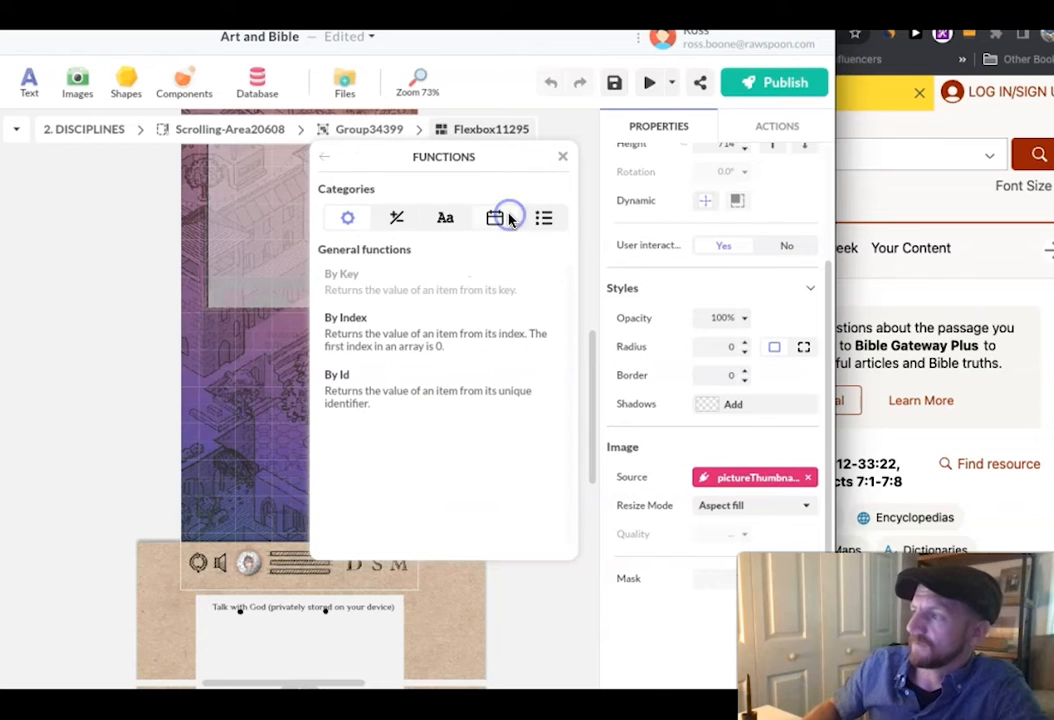
pyautogui.click(323, 157)
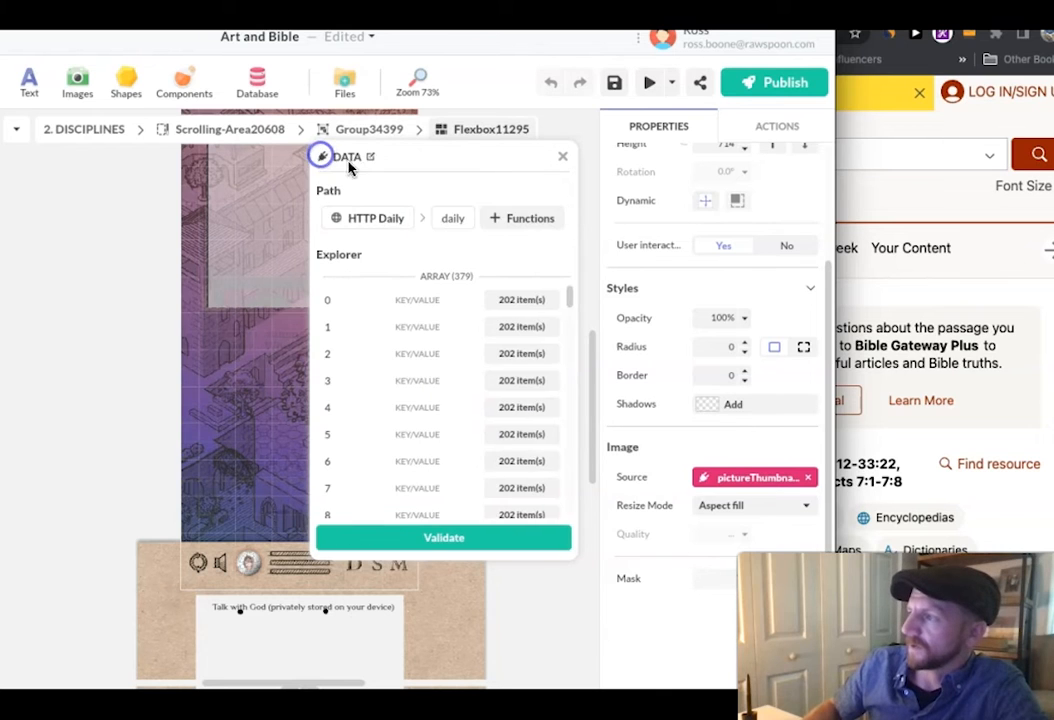
pyautogui.click(521, 220)
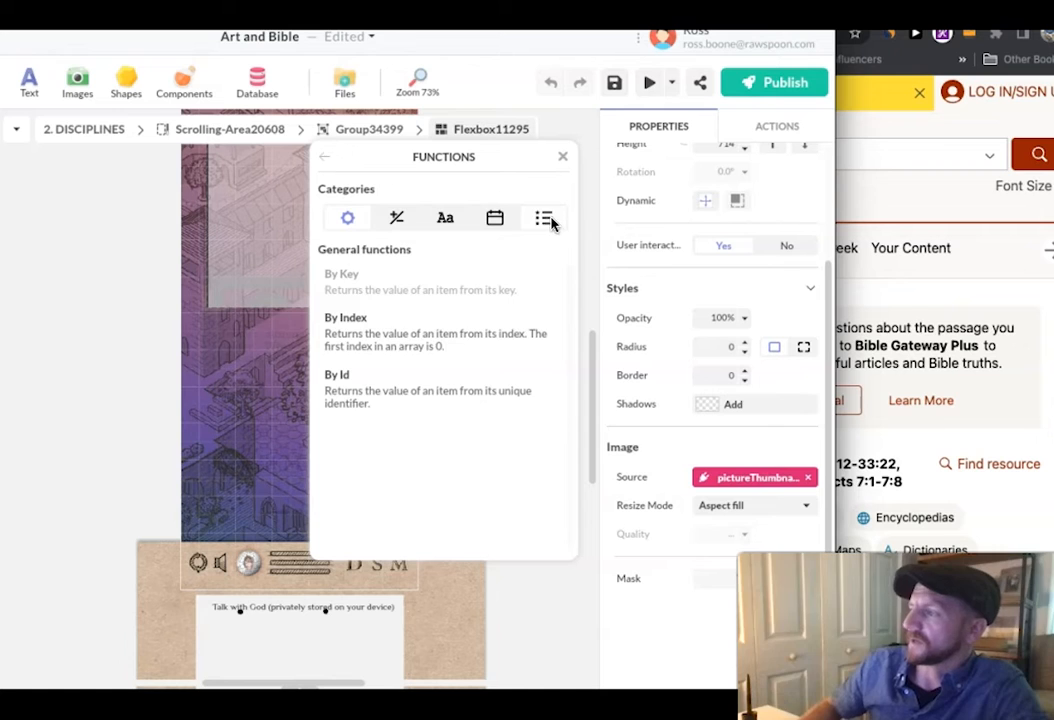
pyautogui.click(550, 223)
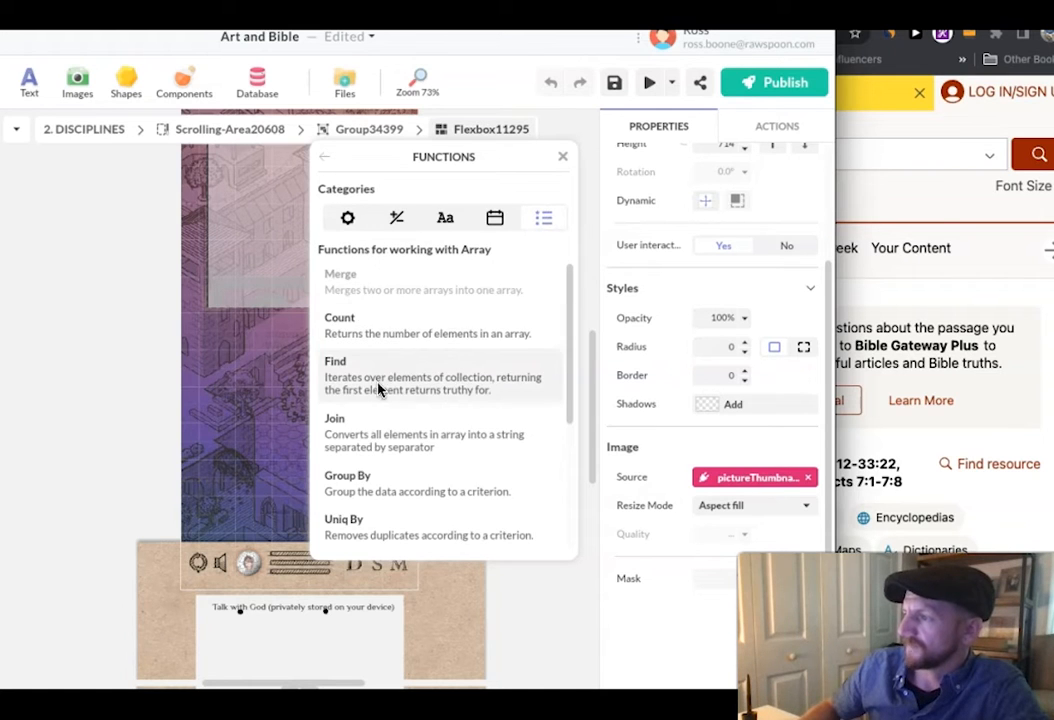
pyautogui.click(410, 385)
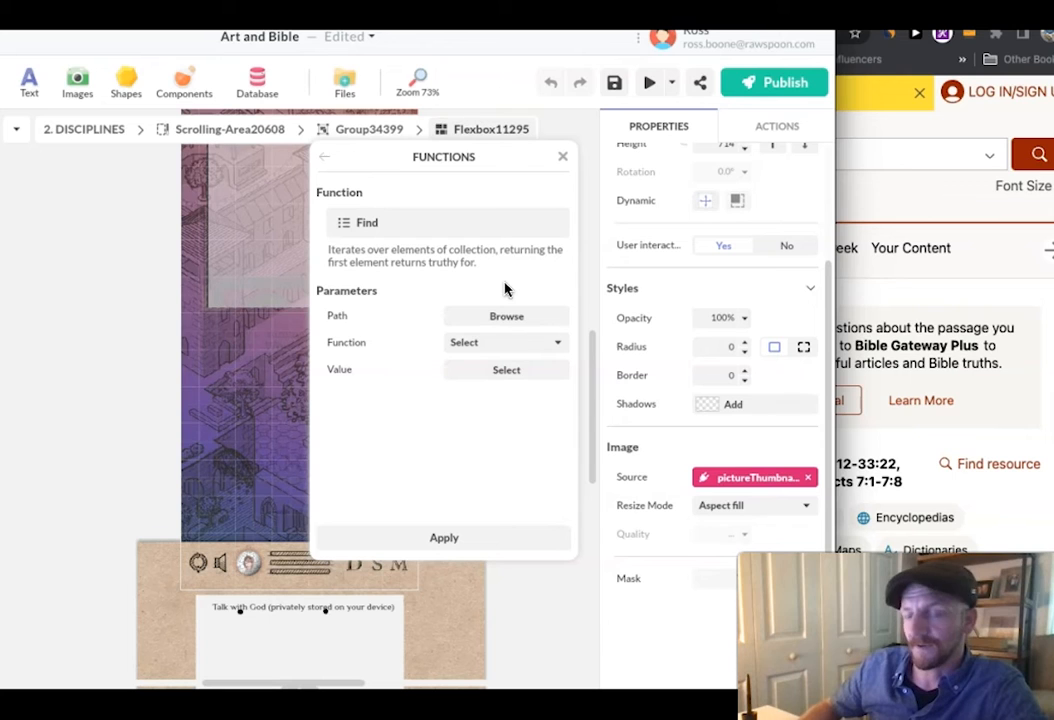
# - Set the Find function's path to the cDate field and its comparison to Equal to
pyautogui.click(505, 318)
pyautogui.scroll(-10, 570, 309)
pyautogui.scroll(-10, 570, 346)
pyautogui.scroll(-8, 570, 390)
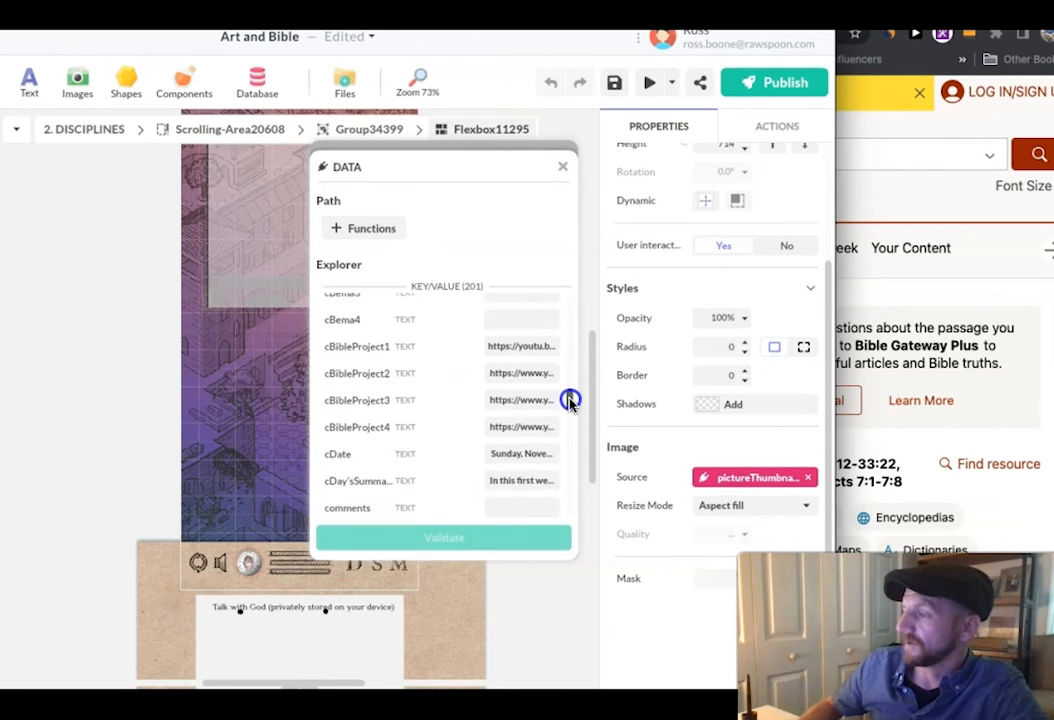
pyautogui.scroll(-2, 570, 402)
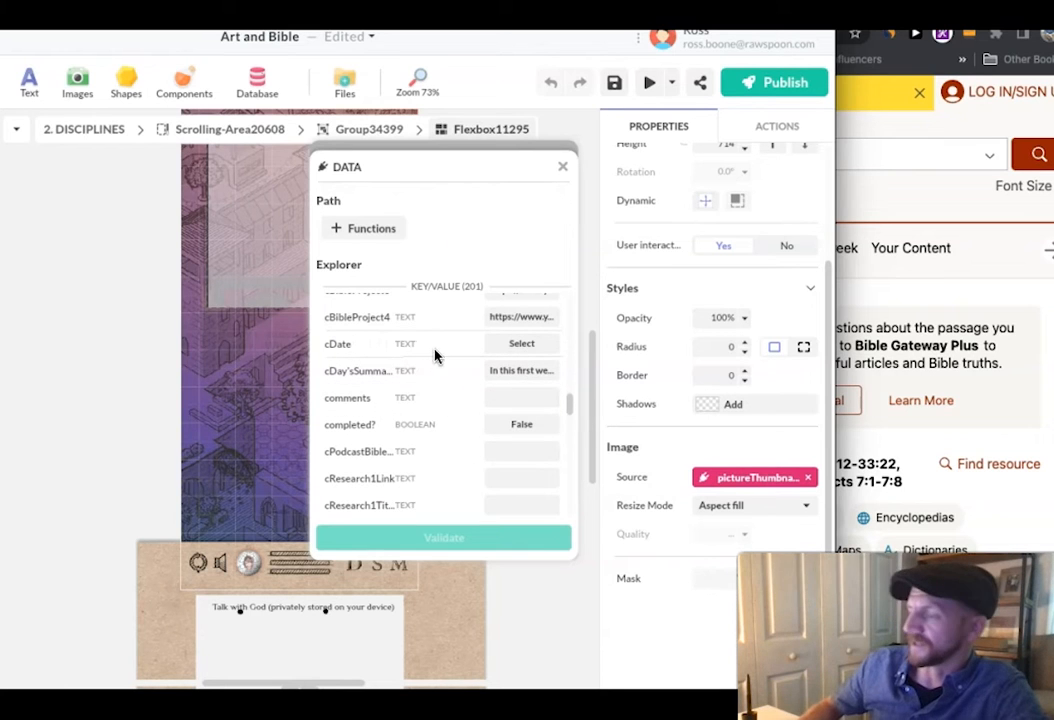
pyautogui.click(529, 347)
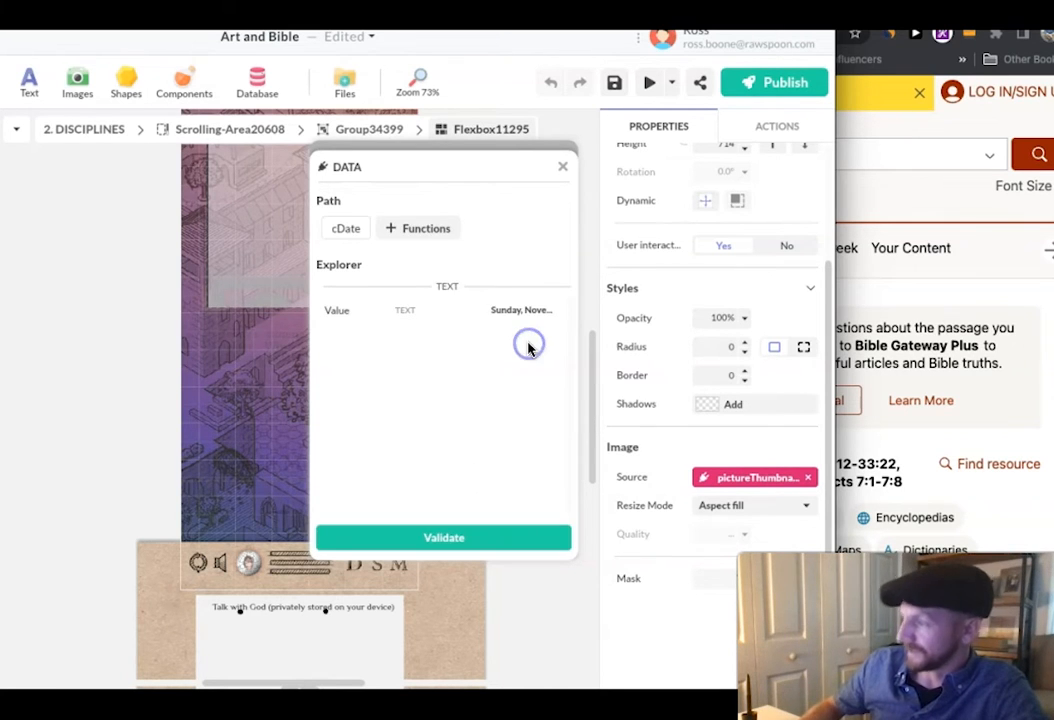
pyautogui.click(454, 539)
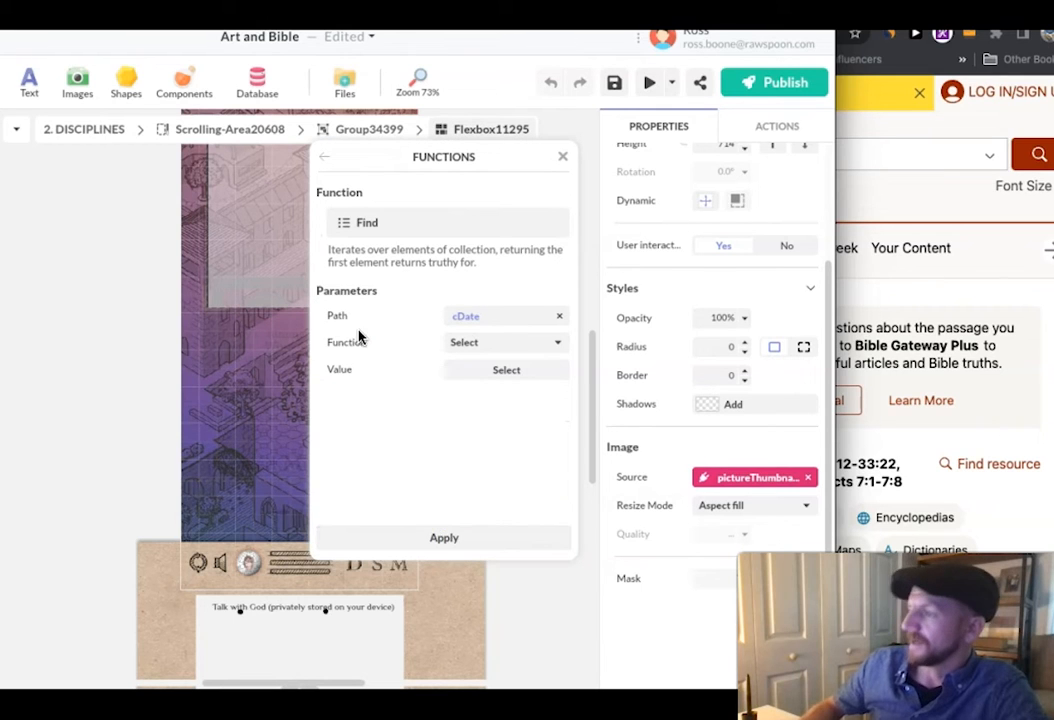
pyautogui.click(455, 343)
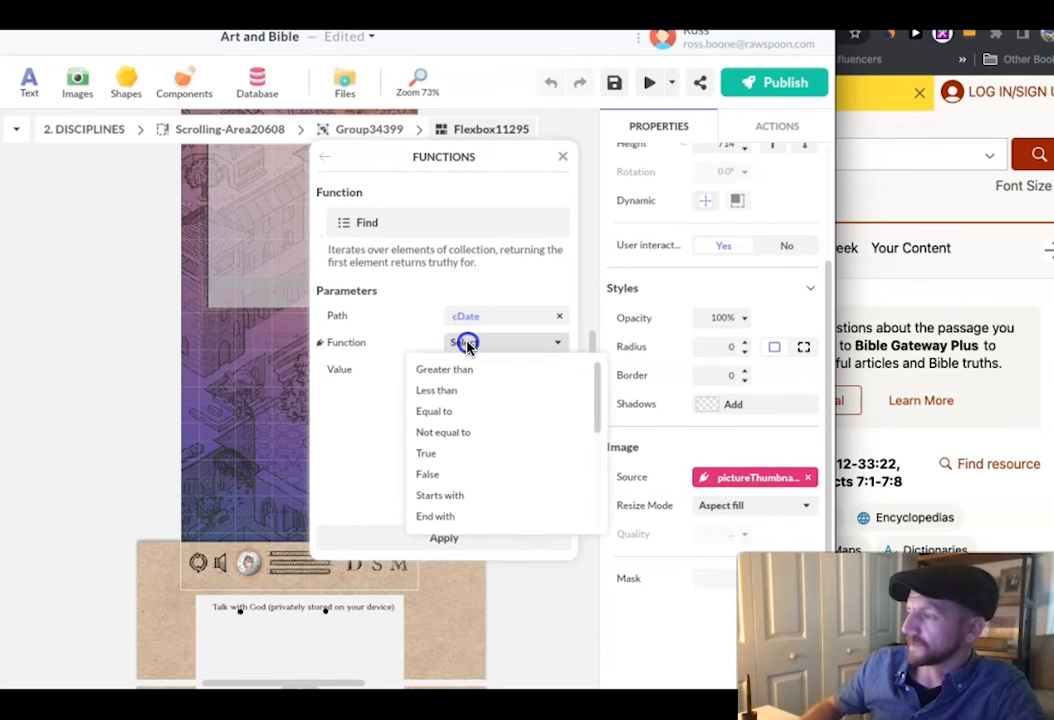
pyautogui.click(447, 412)
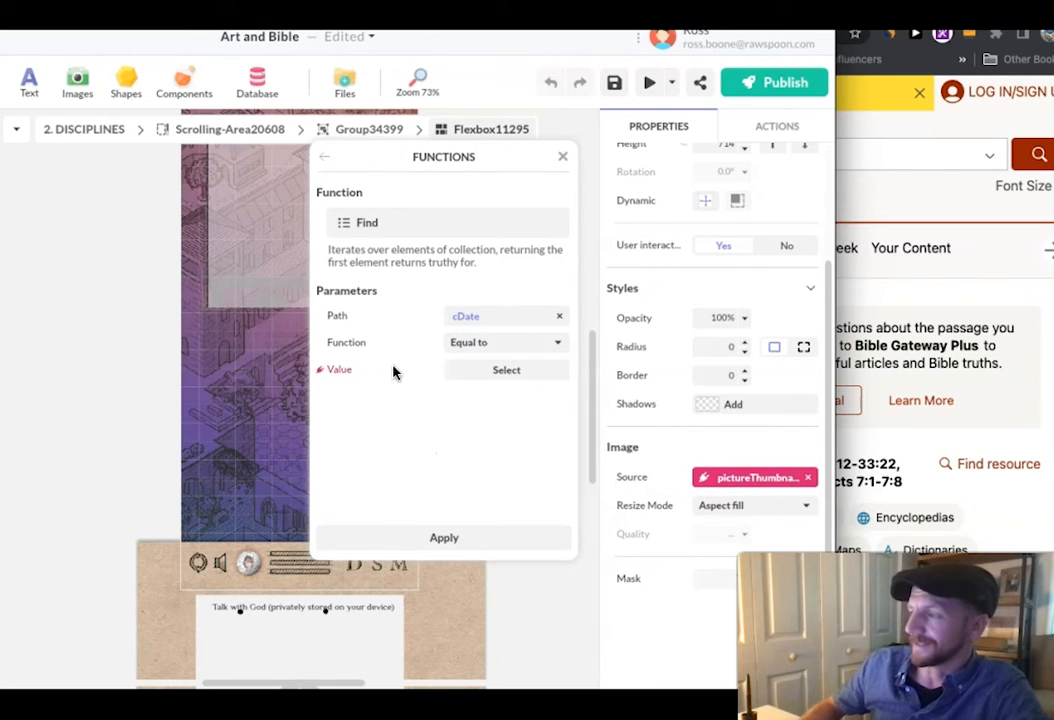
# - Make the Find value a text whose data comes from the current date and time timestamp
pyautogui.click(487, 371)
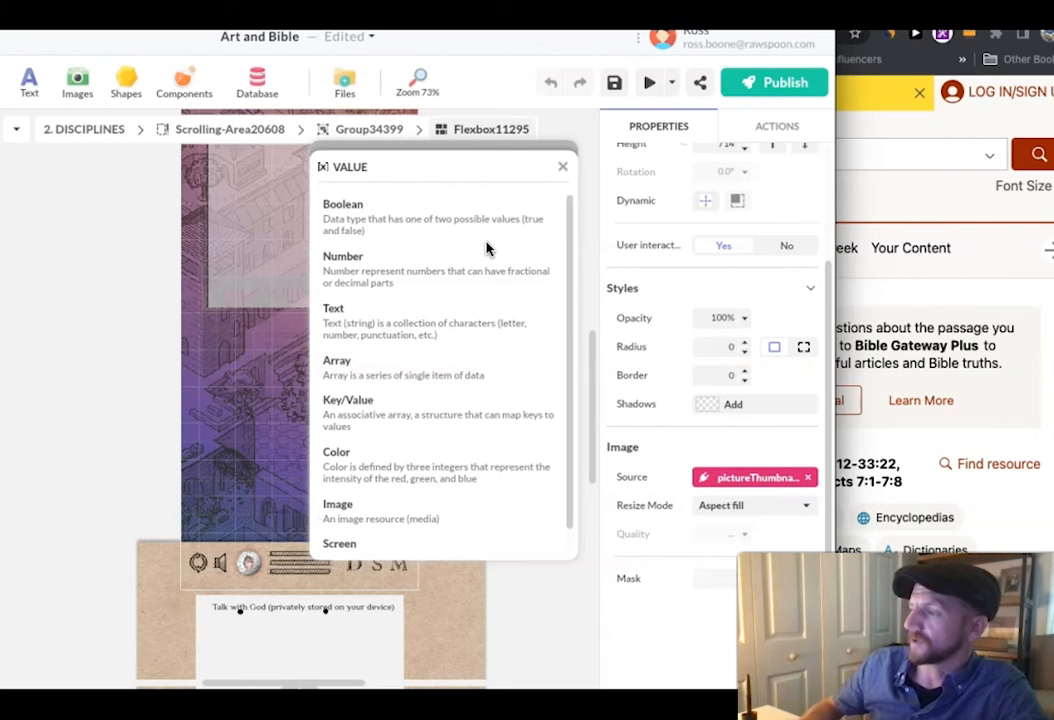
pyautogui.click(414, 325)
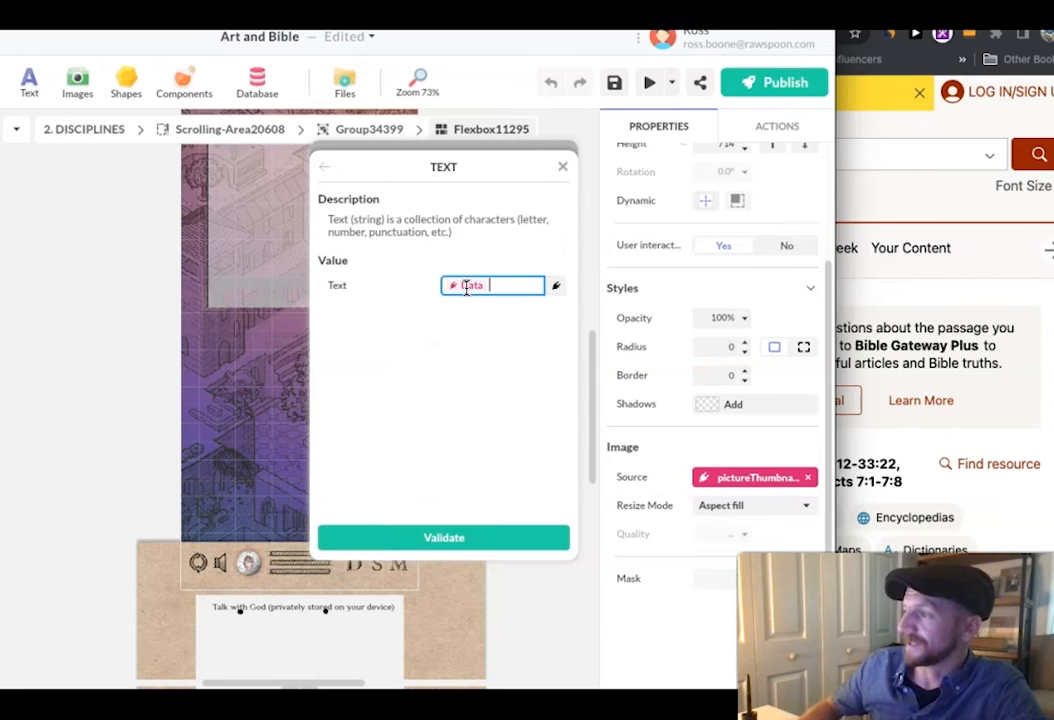
pyautogui.click(465, 285)
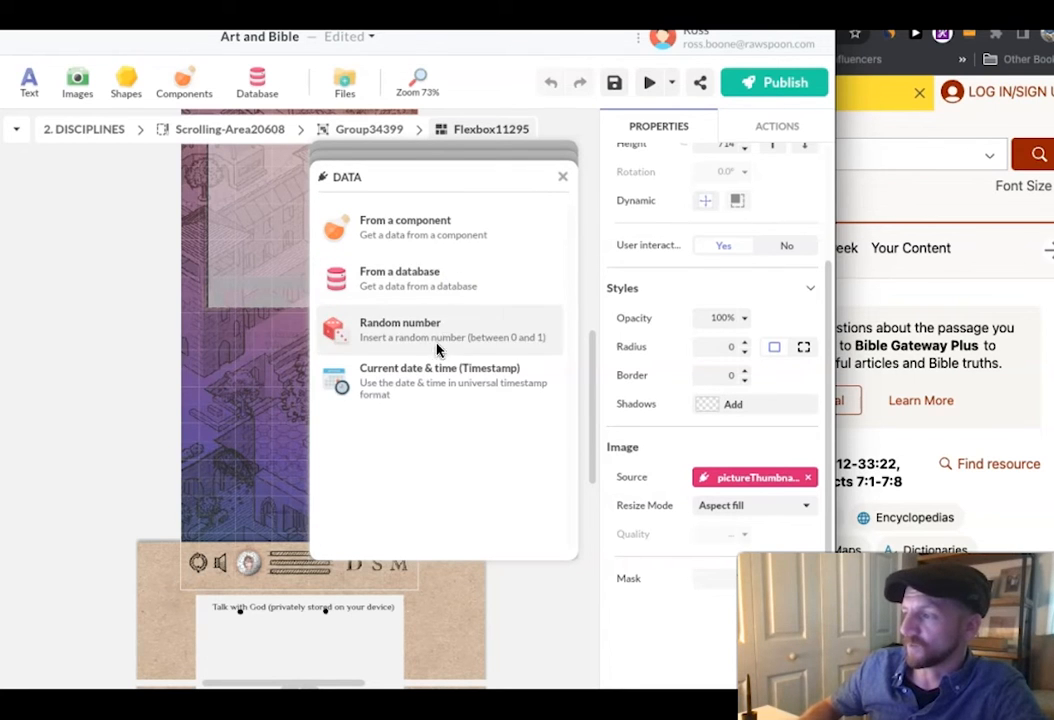
pyautogui.click(416, 387)
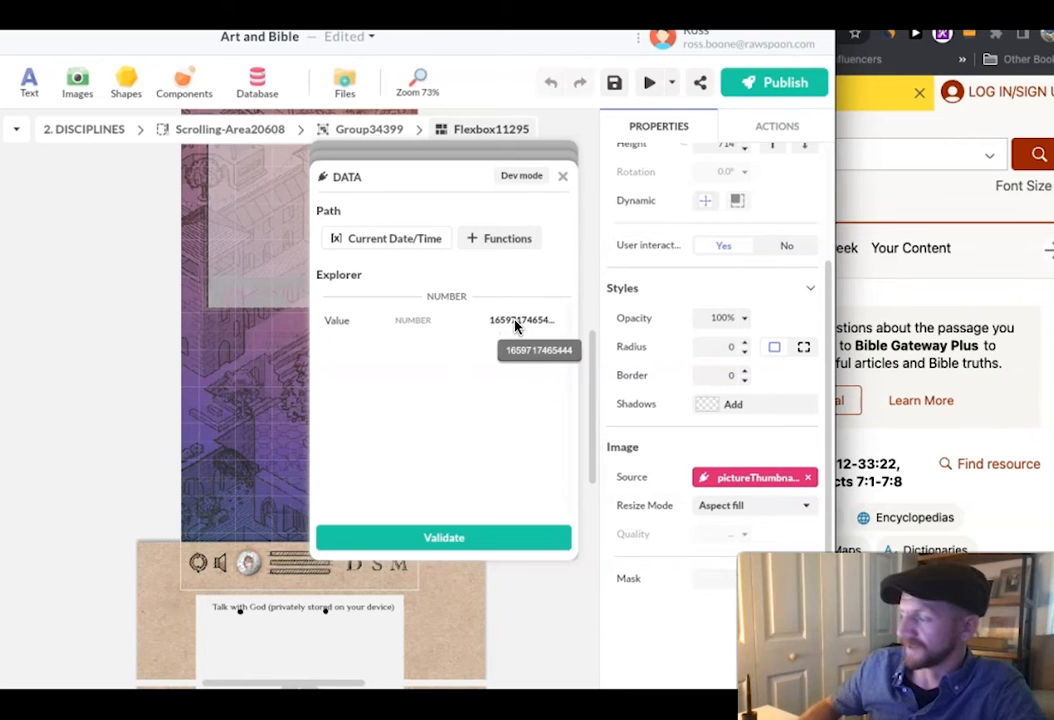
# - Apply the Format Date function to the current date and time, with Date Style Full and Time Style None
pyautogui.click(501, 242)
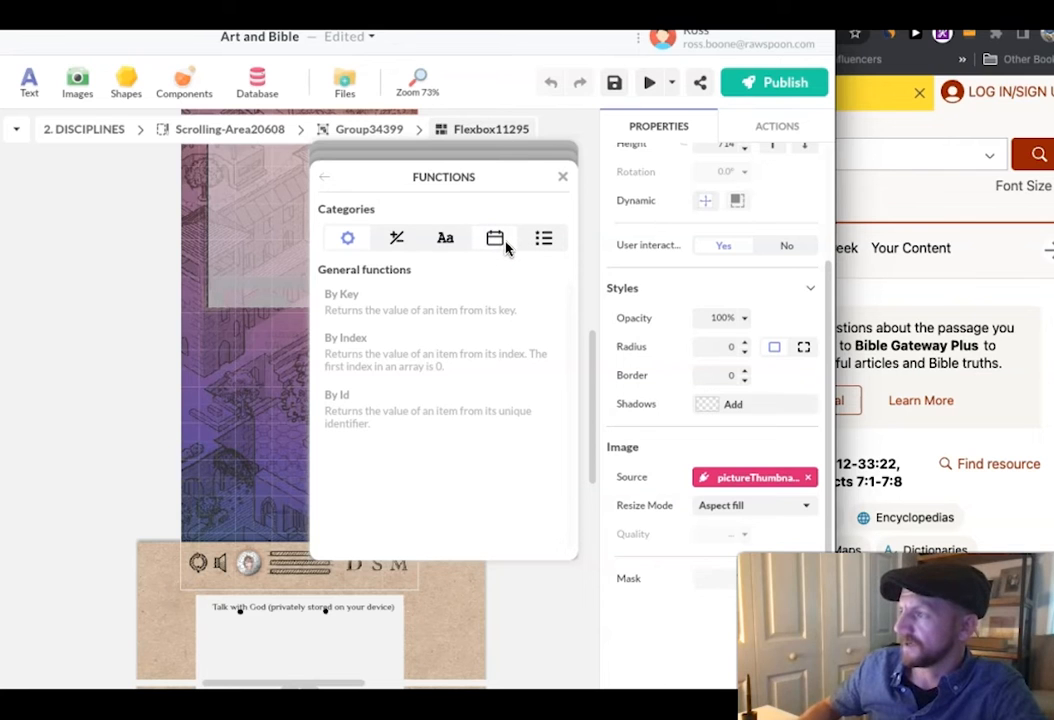
pyautogui.click(505, 245)
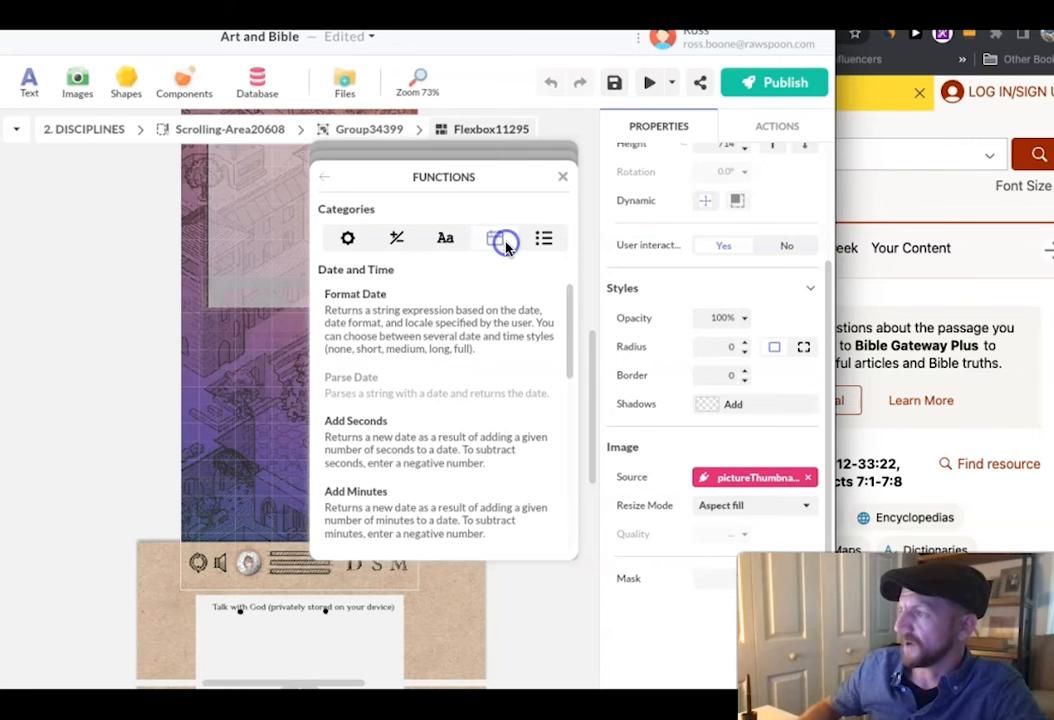
pyautogui.click(420, 344)
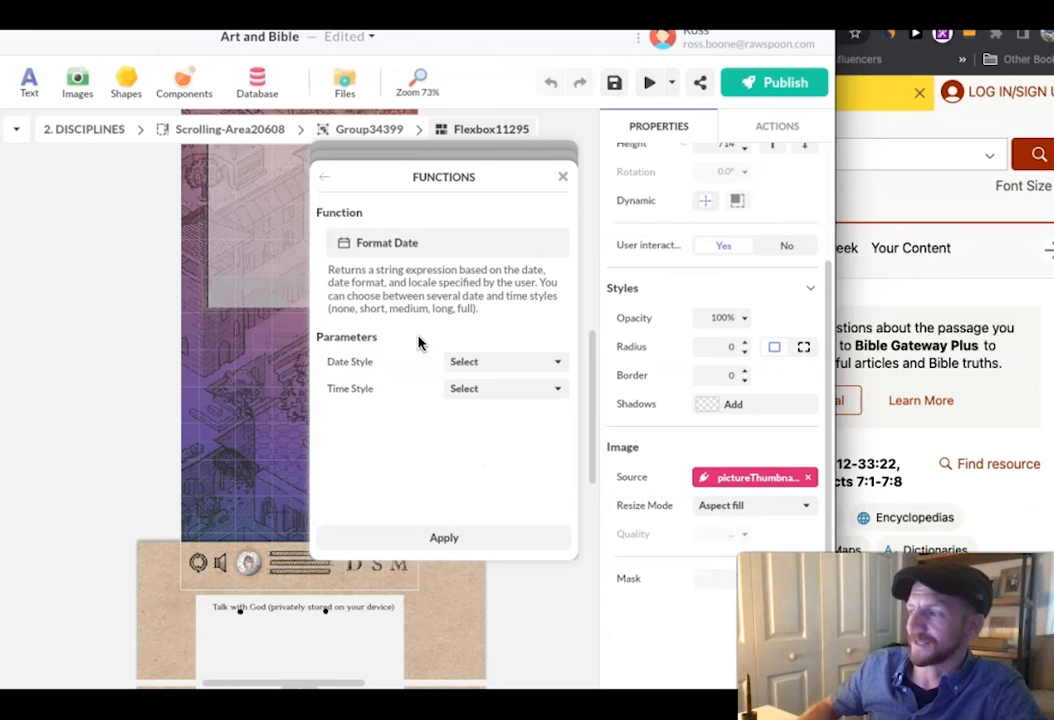
pyautogui.click(506, 361)
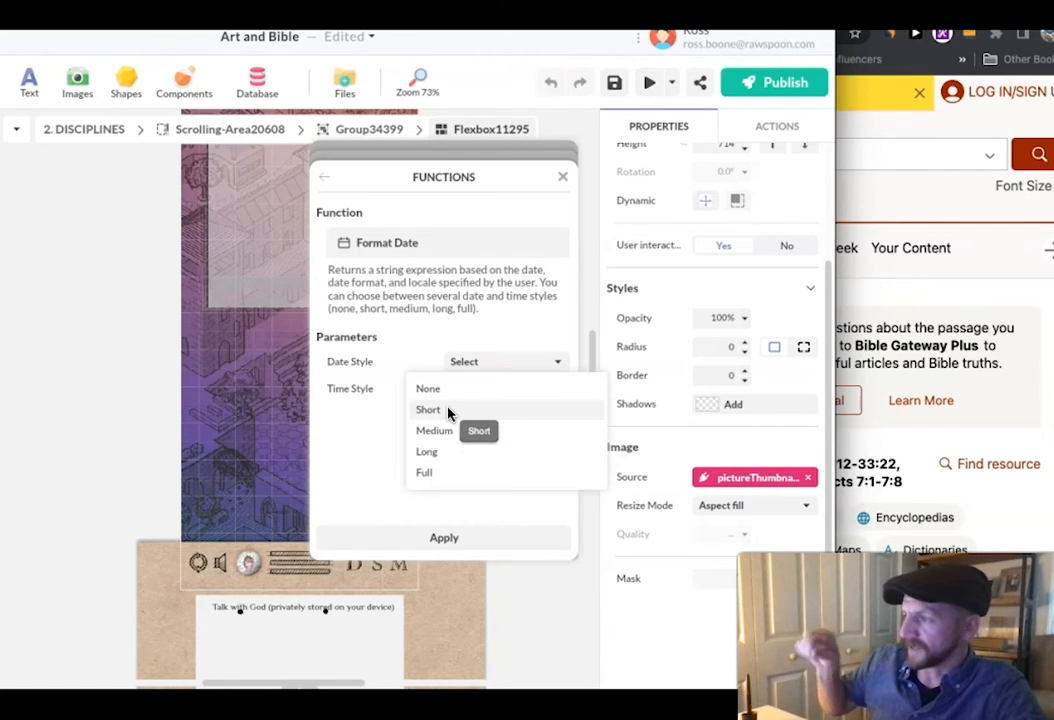
pyautogui.click(427, 473)
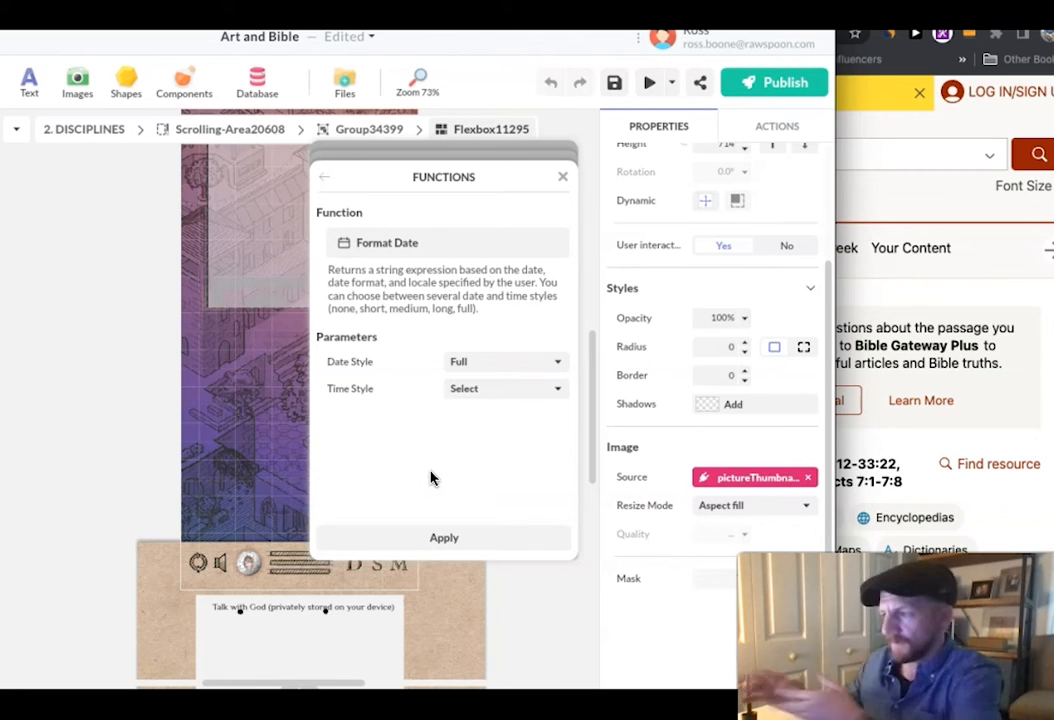
pyautogui.click(463, 390)
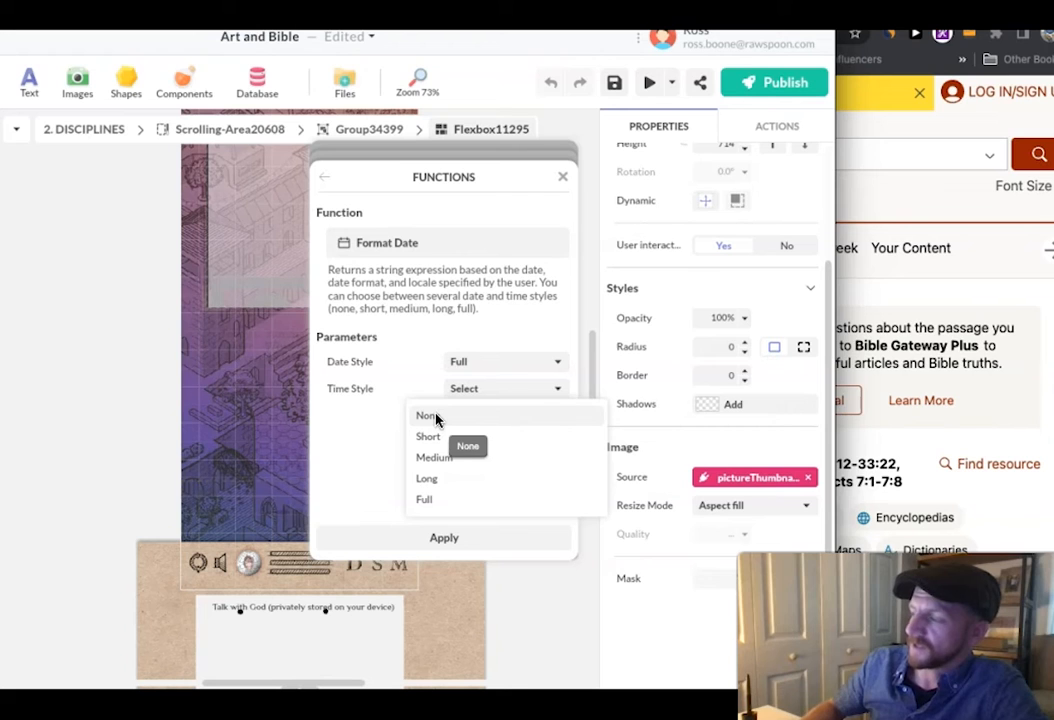
pyautogui.click(425, 416)
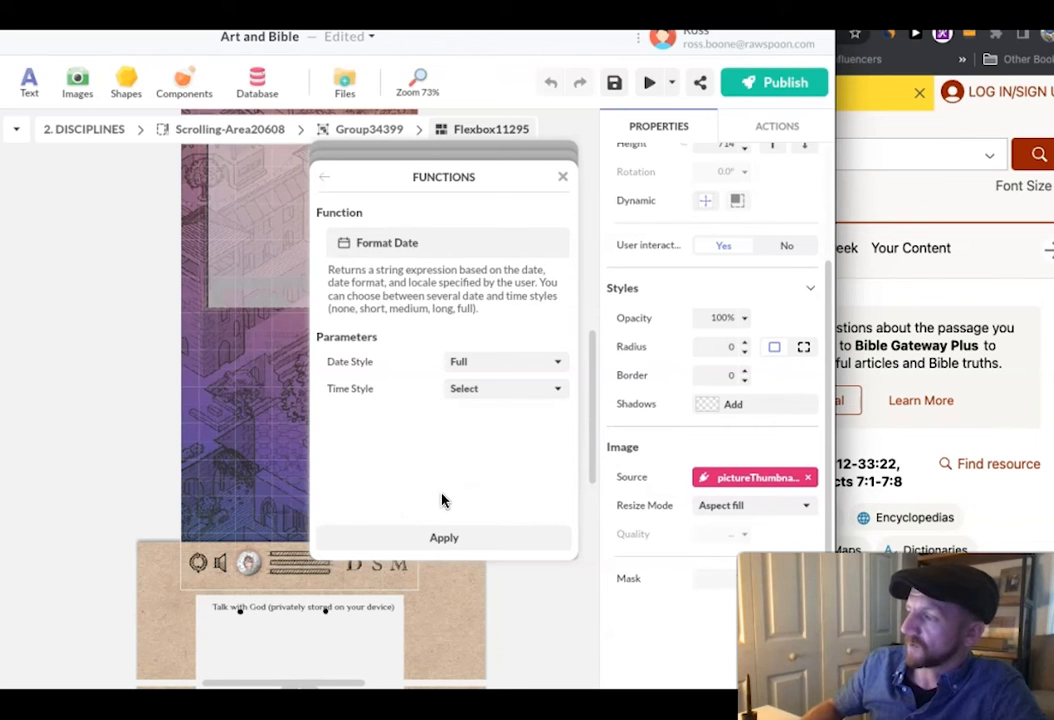
pyautogui.click(440, 537)
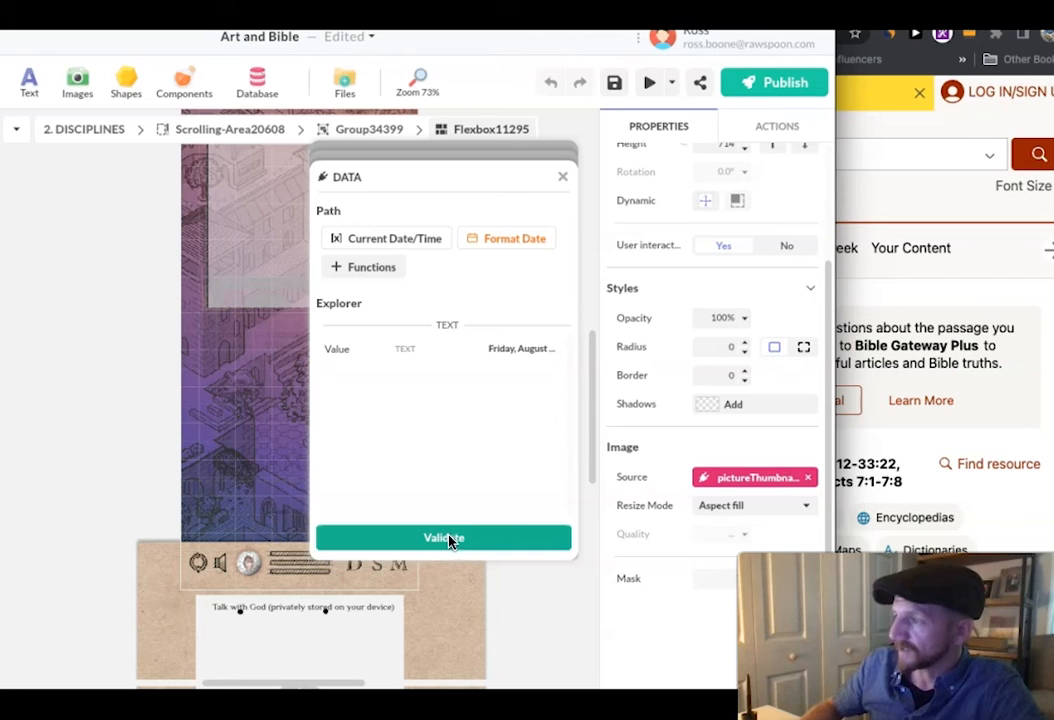
# - Accept the formatted date as the text value of the Find parameters and apply Find to the daily array
pyautogui.click(448, 538)
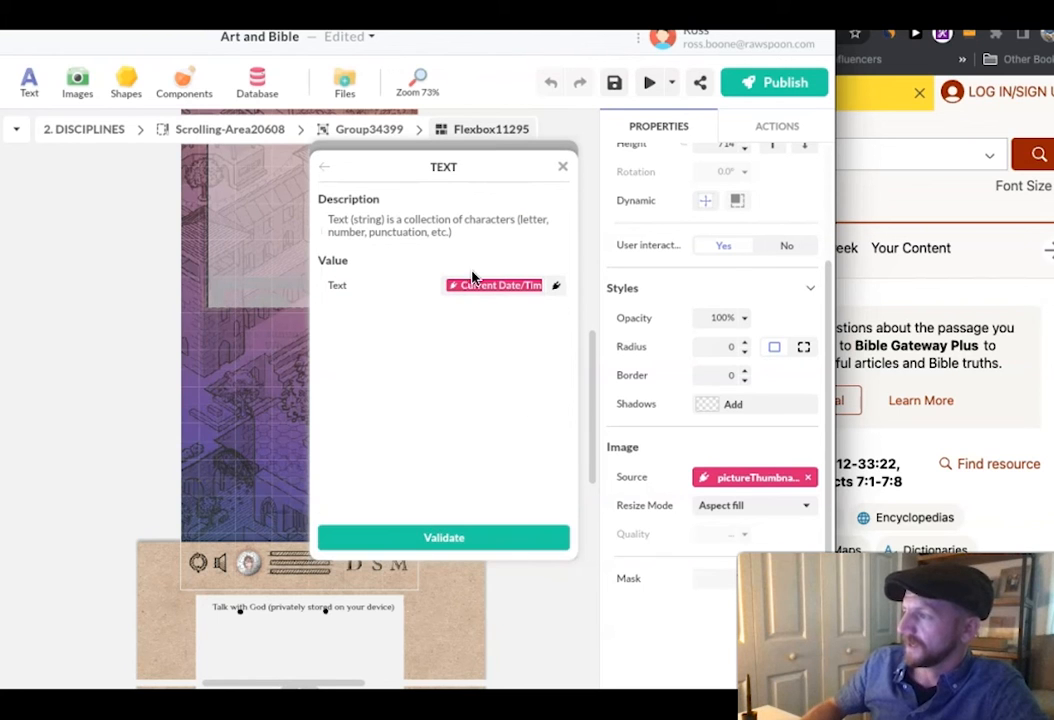
pyautogui.click(434, 535)
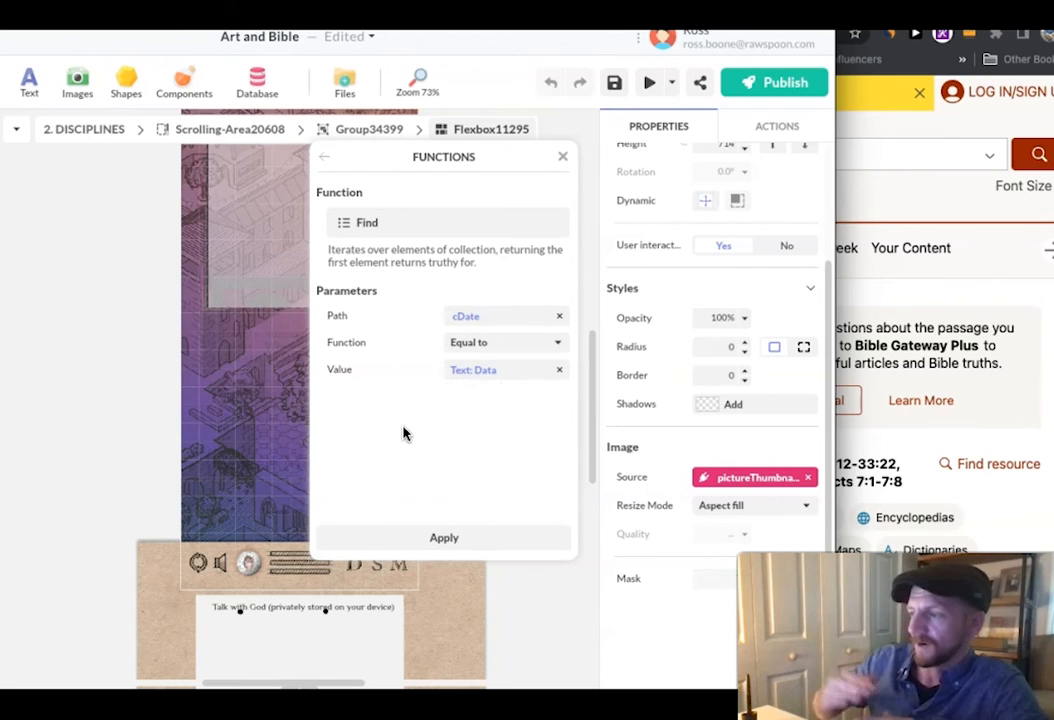
pyautogui.click(432, 539)
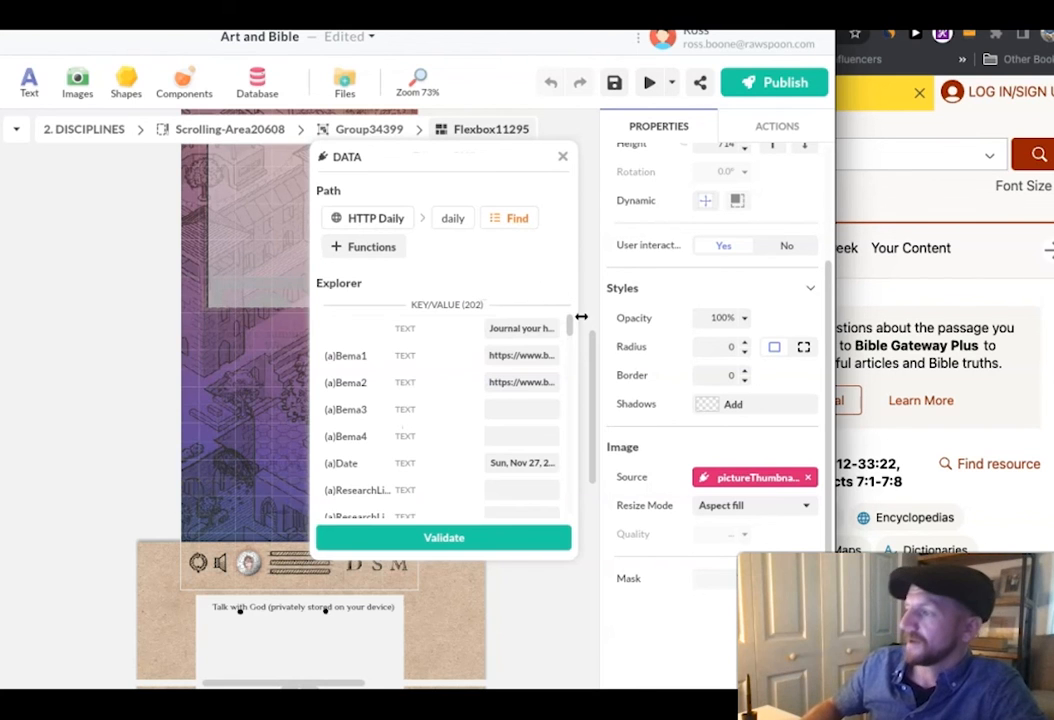
# - Choose the found entry's pictureThumbnail1 field as the image source and validate the binding
pyautogui.moveTo(569, 325); pyautogui.dragTo(569, 462)
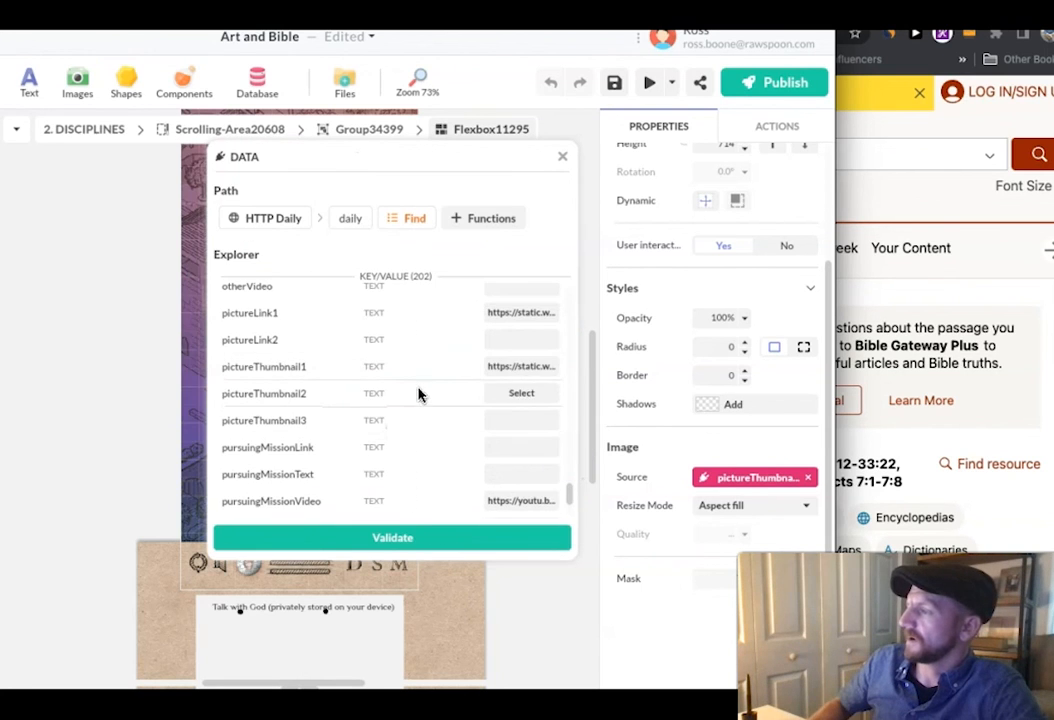
pyautogui.click(521, 367)
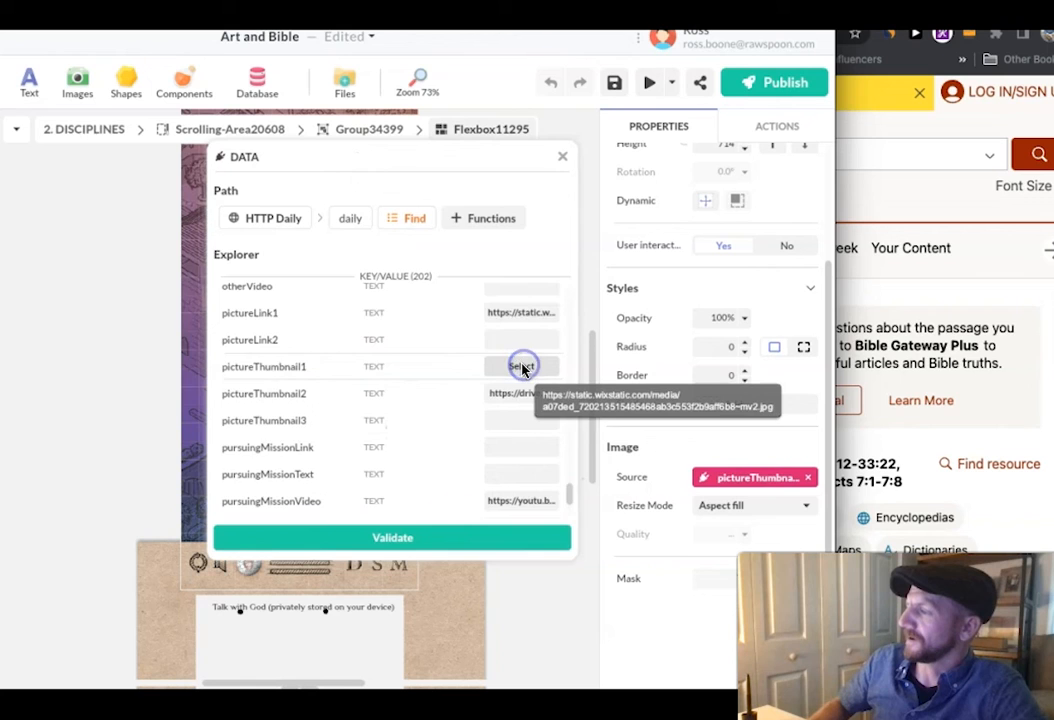
pyautogui.click(390, 540)
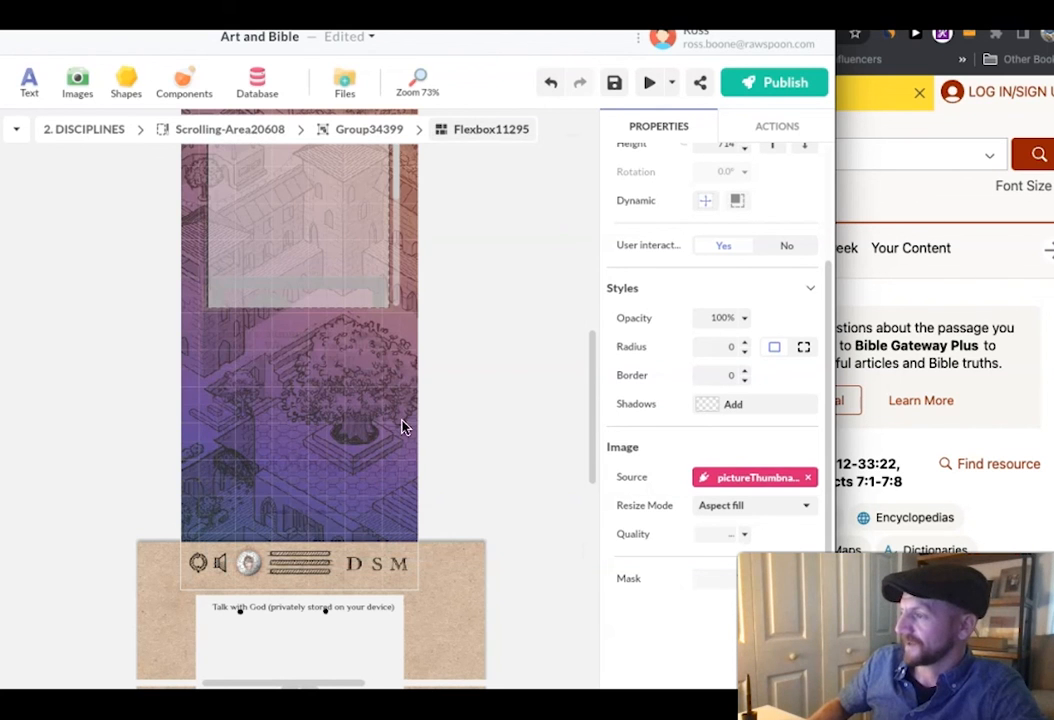
# - Save the project and preview the DISCIPLINES screen to check its thumbnail image
pyautogui.click(650, 86)
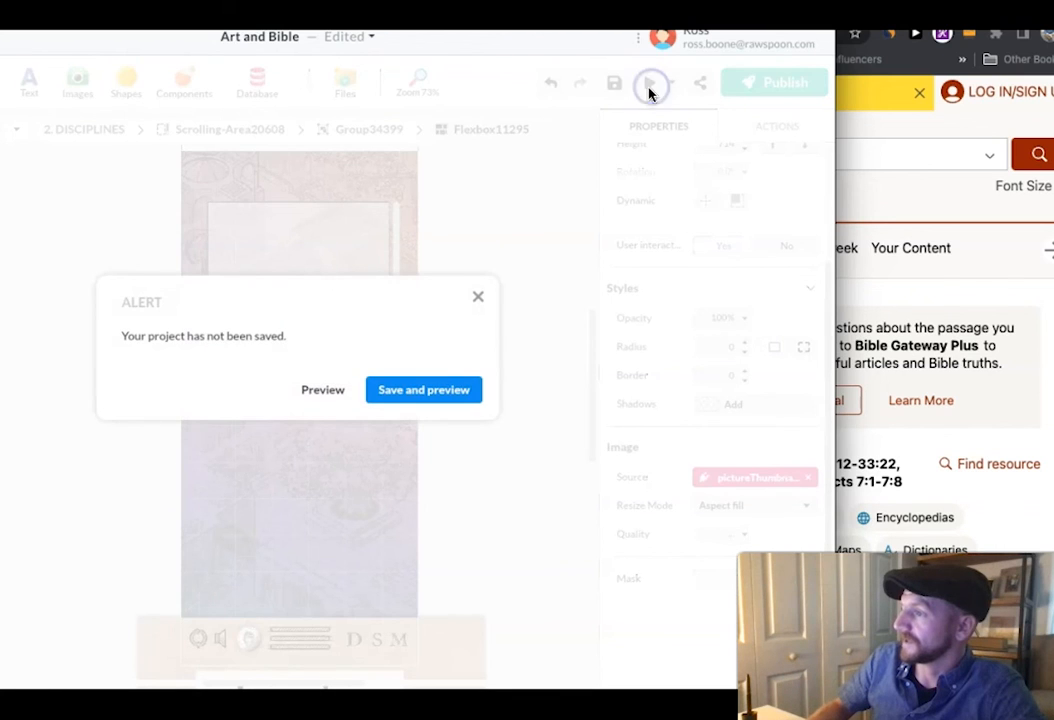
pyautogui.click(435, 388)
pyautogui.scroll(-3, 376, 306)
pyautogui.scroll(3, 376, 306)
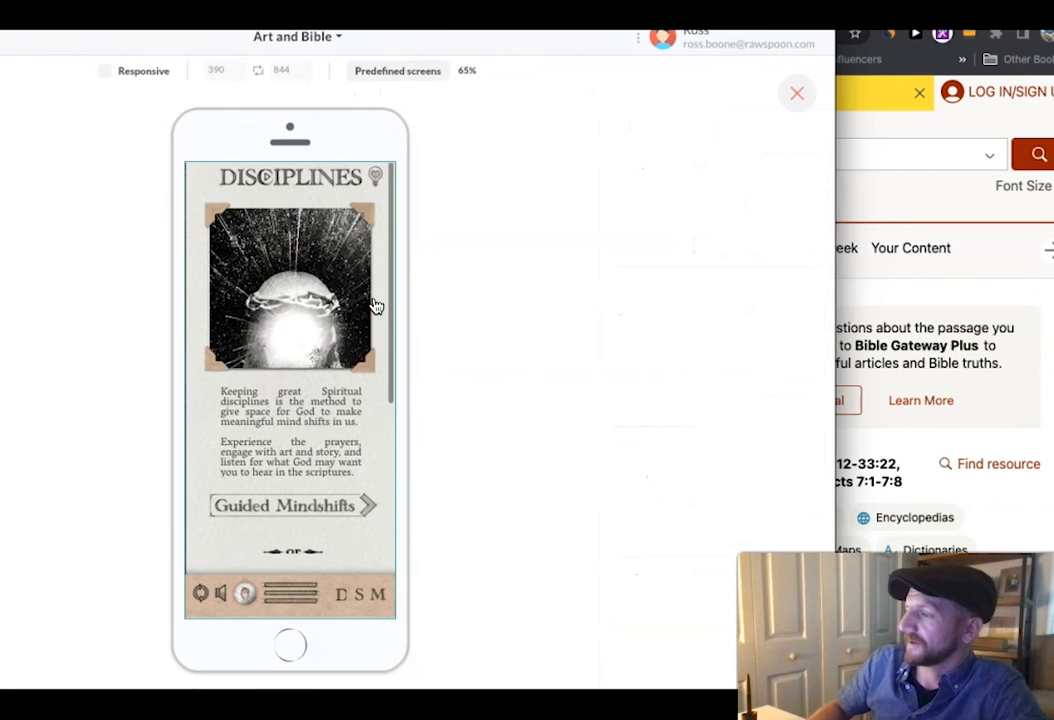